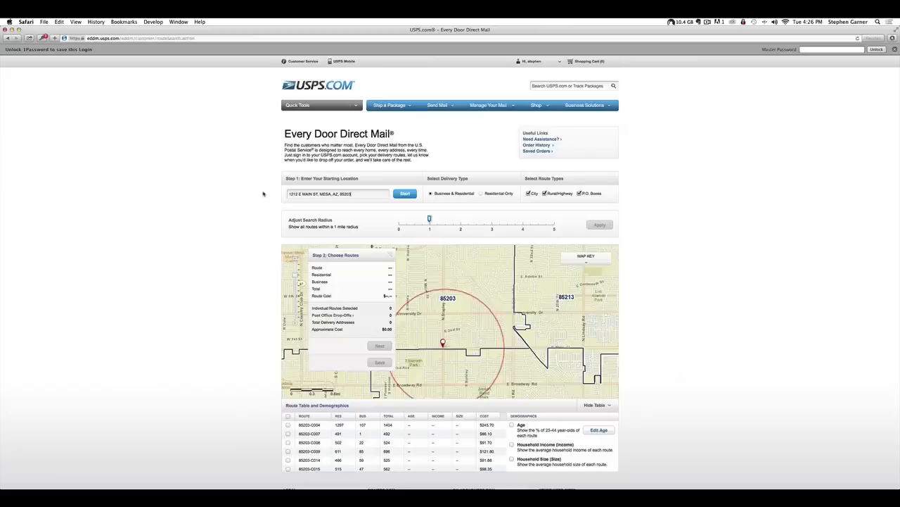
{"action": "scroll", "coordinate": [264, 194], "scroll_direction": "down", "scroll_amount": 1}
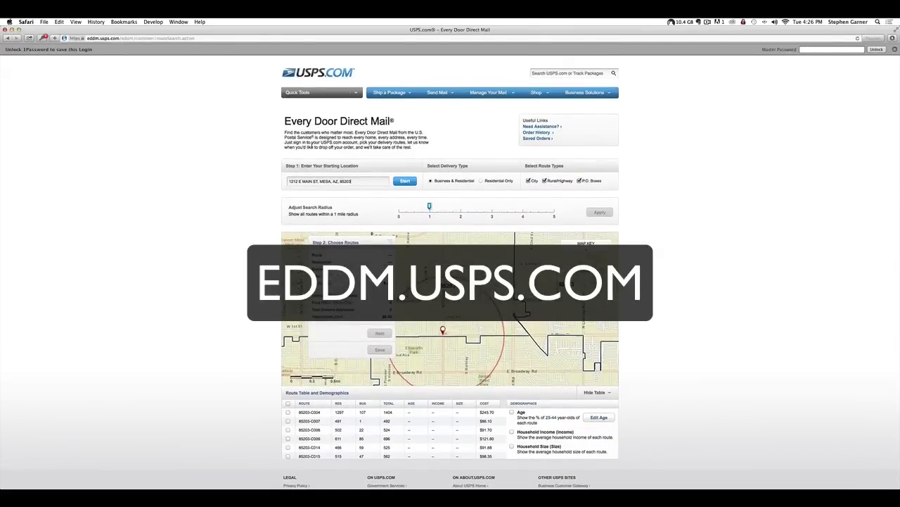
{"action": "left_click_drag", "start_coordinate": [285, 122], "coordinate": [392, 121]}
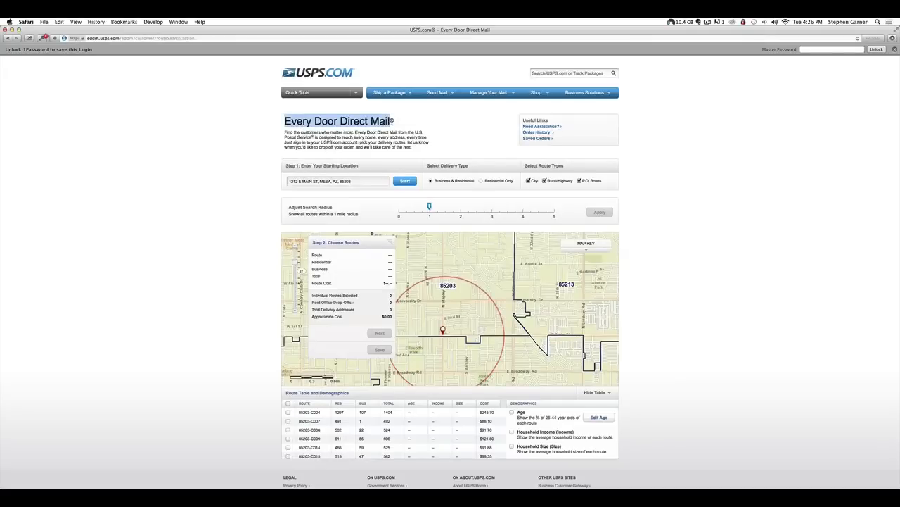
{"action": "left_click", "coordinate": [368, 181]}
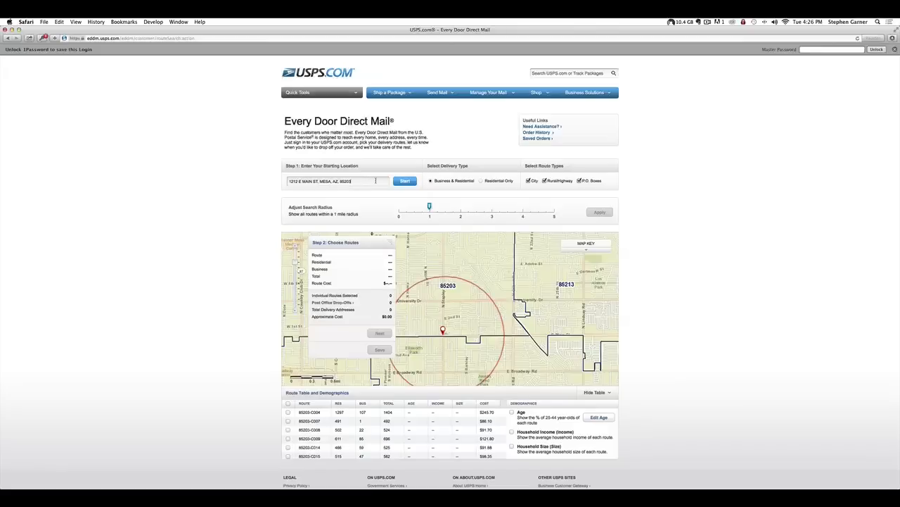
- Replace the Mesa starting address with the Chandler, AZ 85286 address and search for routes
{"action": "left_click_drag", "start_coordinate": [376, 181], "coordinate": [288, 181]}
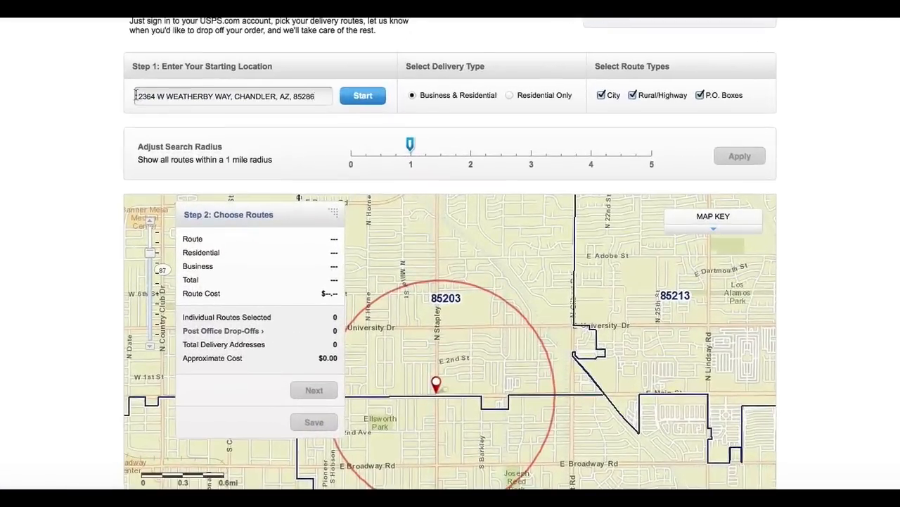
{"action": "left_click", "coordinate": [372, 99]}
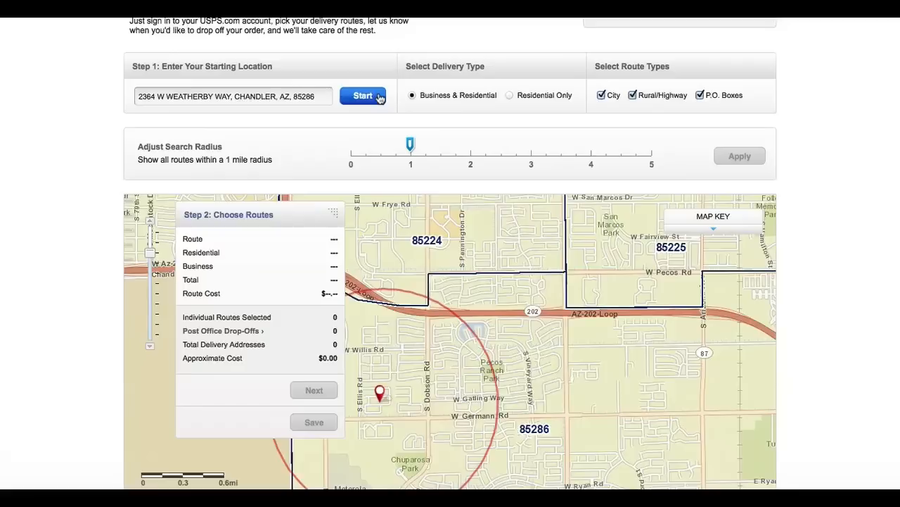
- Restrict delivery to Residential Only, leaving the search radius at 1 mile
{"action": "left_click", "coordinate": [510, 96]}
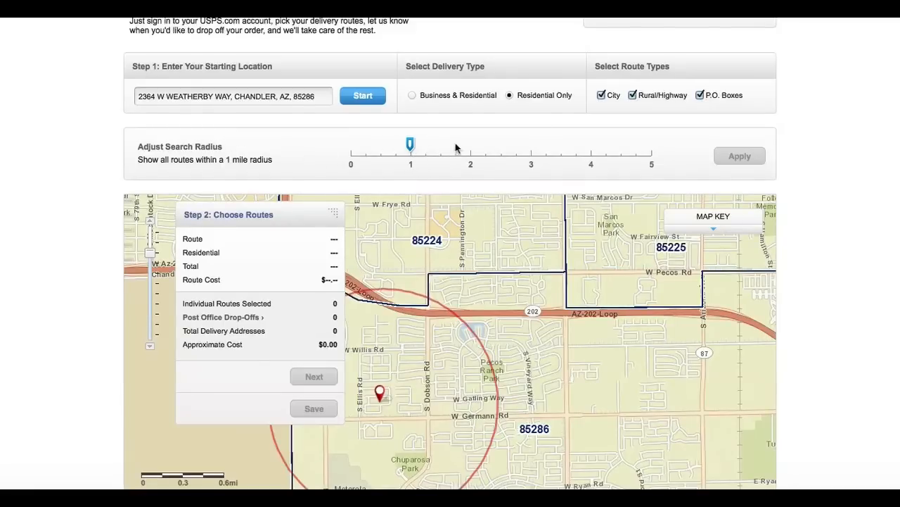
{"action": "left_click_drag", "start_coordinate": [412, 148], "coordinate": [521, 146]}
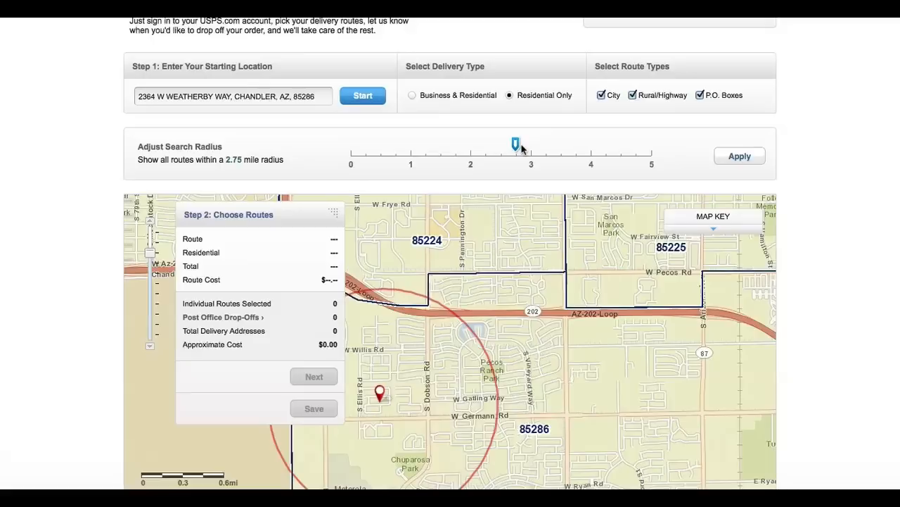
{"action": "left_click_drag", "start_coordinate": [521, 147], "coordinate": [415, 147]}
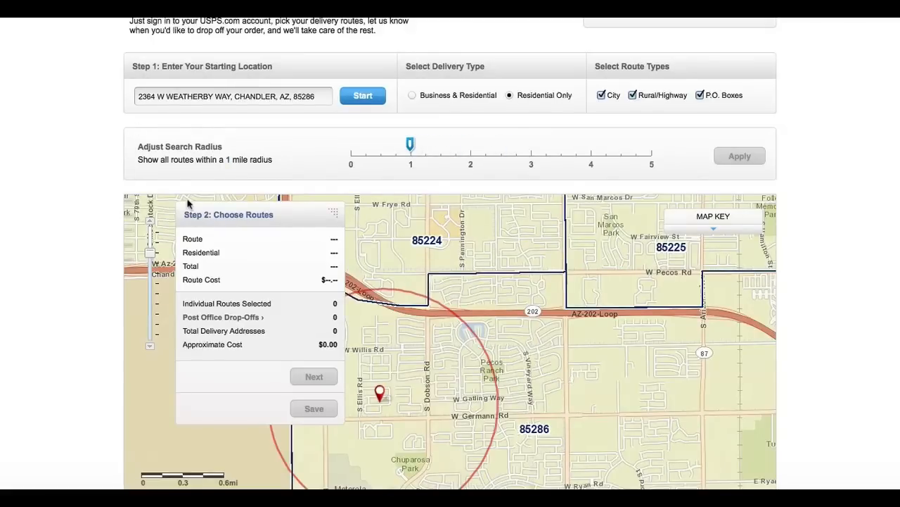
{"action": "mouse_move", "coordinate": [378, 392]}
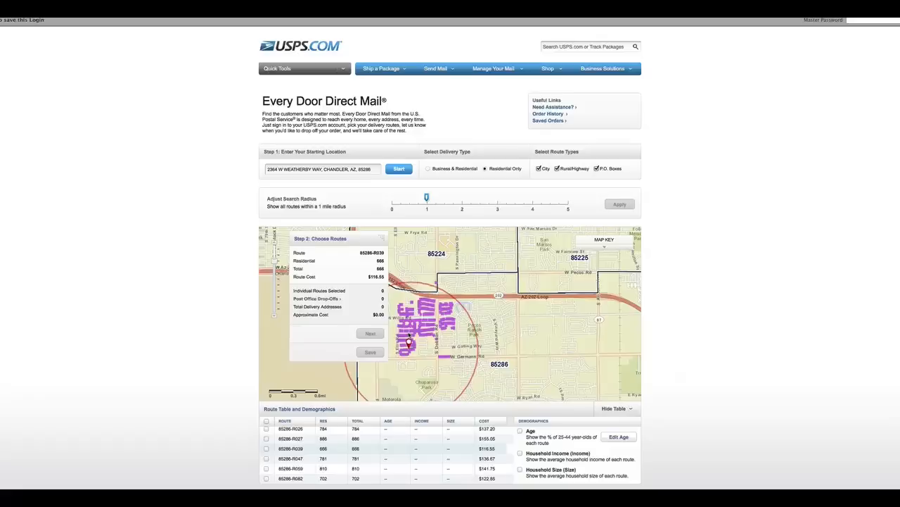
- Select route 85286-R039 ($116.55) and highlight its route code
{"action": "left_click", "coordinate": [411, 335]}
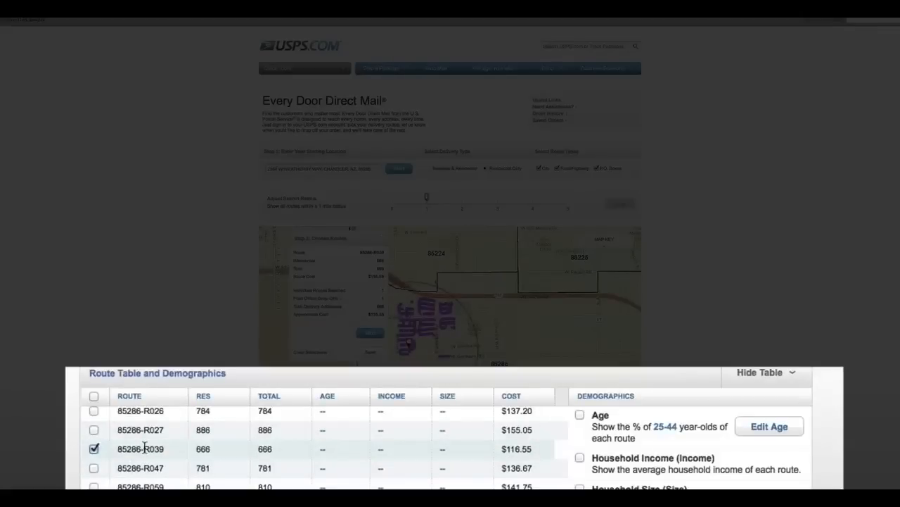
{"action": "left_click_drag", "start_coordinate": [143, 448], "coordinate": [172, 447]}
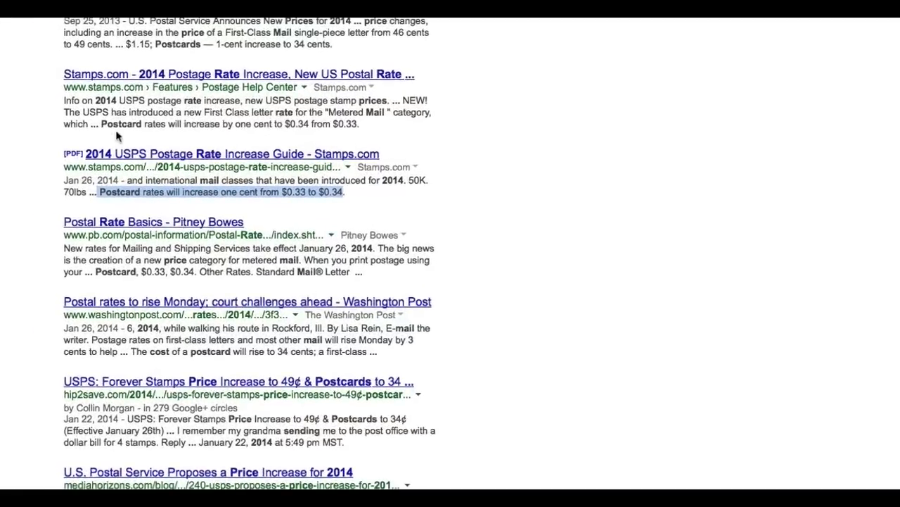
- Highlight 'Postcard' and the $0.34 postcard rate in the Stamps.com result
{"action": "left_click_drag", "start_coordinate": [102, 125], "coordinate": [148, 124]}
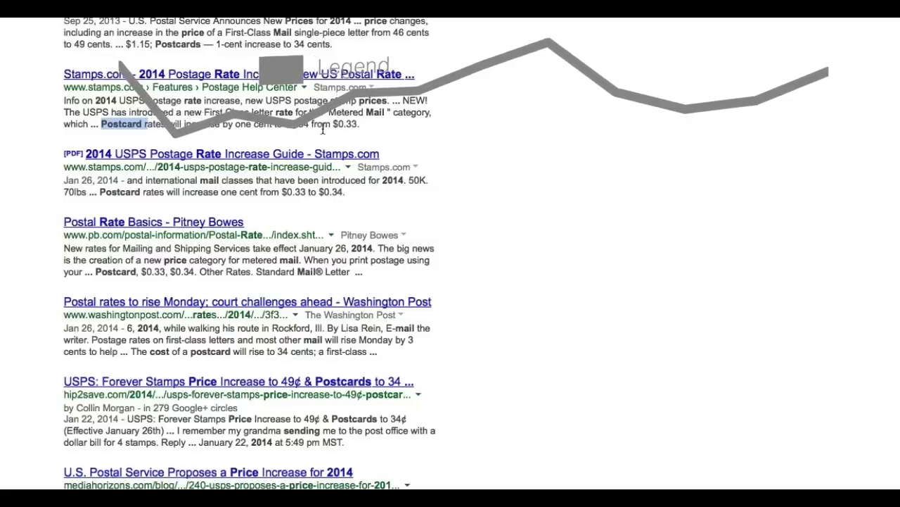
{"action": "left_click_drag", "start_coordinate": [285, 125], "coordinate": [311, 125]}
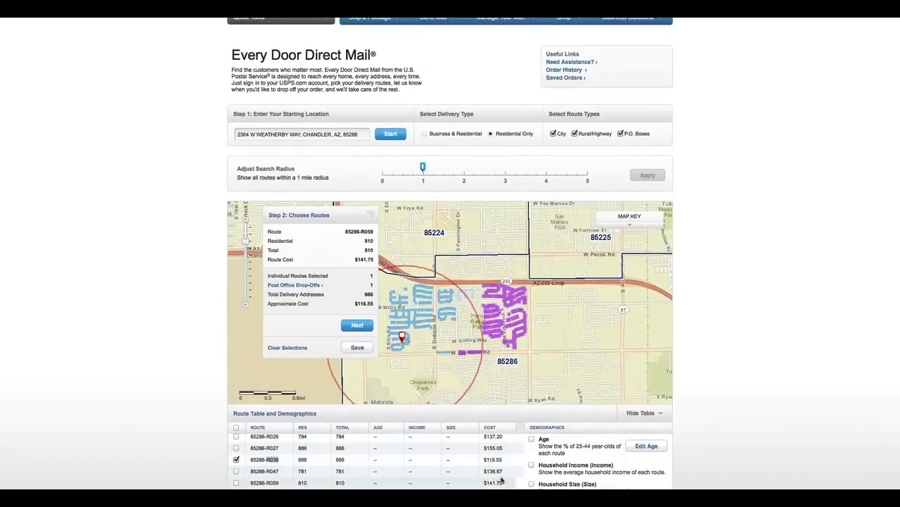
- Add route 85286-R047 (781 residences, $136.67) and highlight the R039 code again
{"action": "left_click", "coordinate": [420, 341]}
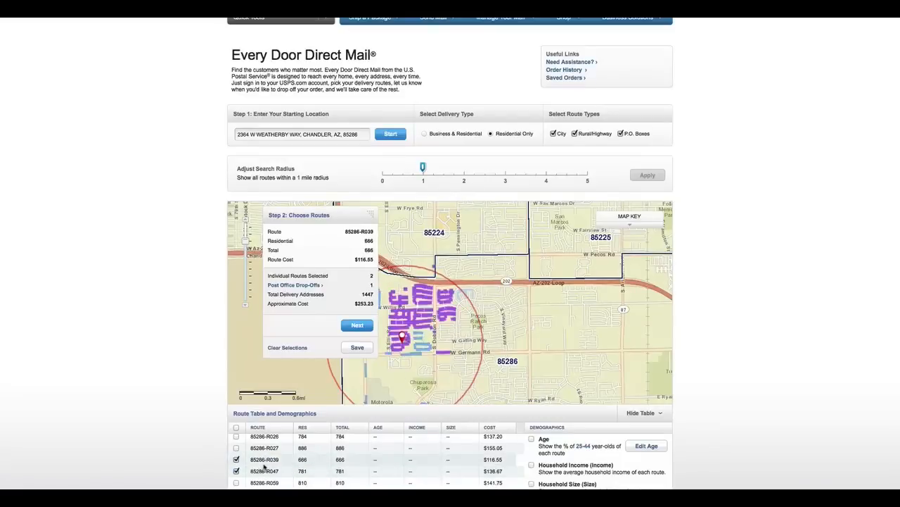
{"action": "left_click_drag", "start_coordinate": [265, 459], "coordinate": [287, 476]}
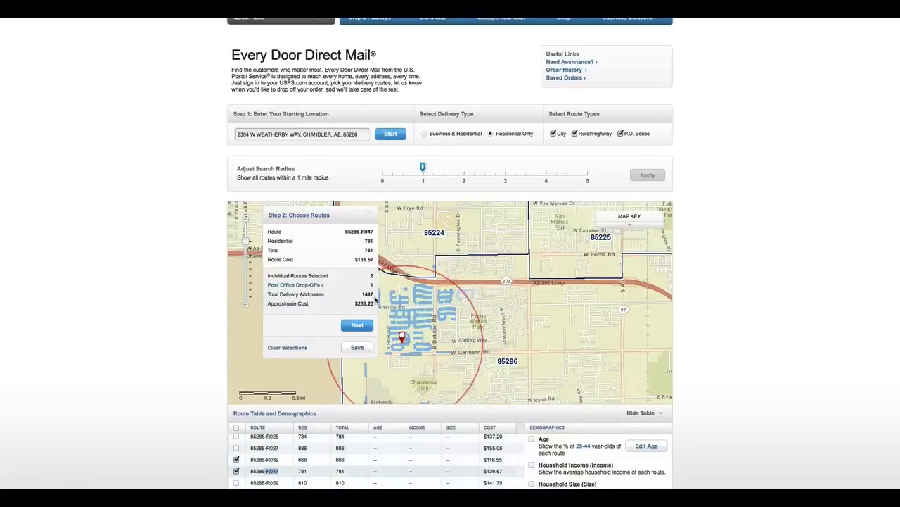
- Set the Post Office drop-off date to February 10, 2014 and proceed to Confirmation
{"action": "left_click", "coordinate": [357, 325]}
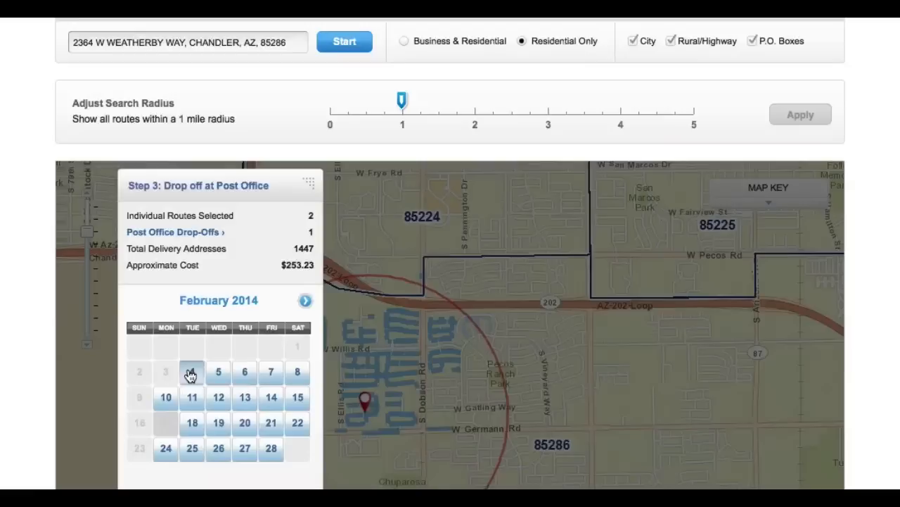
{"action": "left_click", "coordinate": [167, 399]}
{"action": "scroll", "coordinate": [176, 402], "scroll_direction": "down", "scroll_amount": 4}
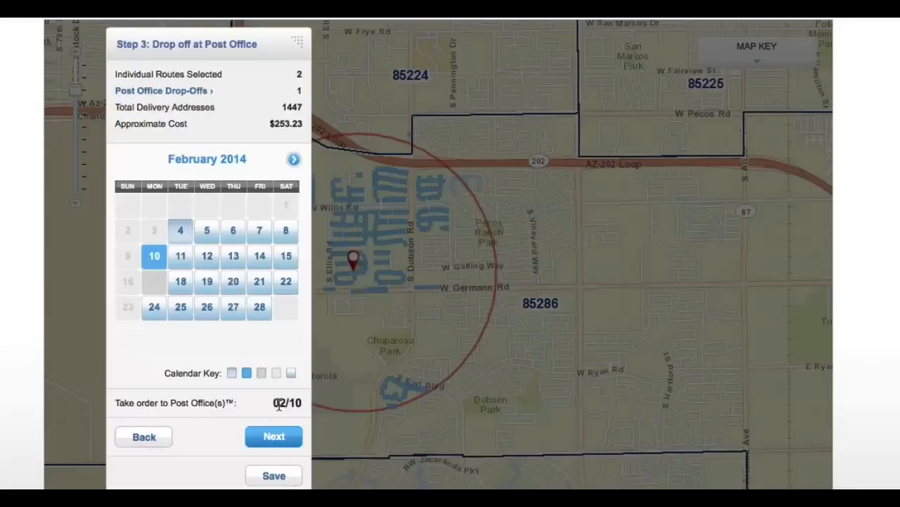
{"action": "left_click", "coordinate": [275, 436]}
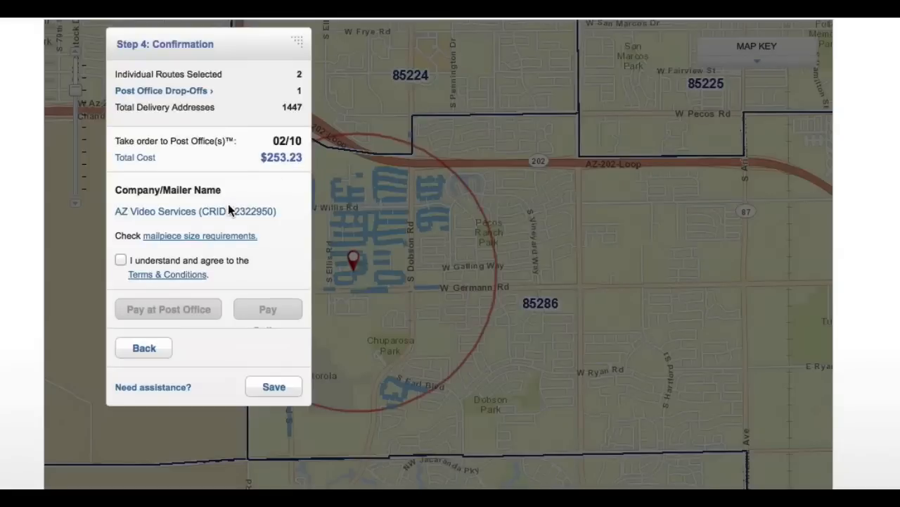
- Accept the Terms & Conditions and place the $253.23 order using Pay at Post Office
{"action": "left_click", "coordinate": [120, 260]}
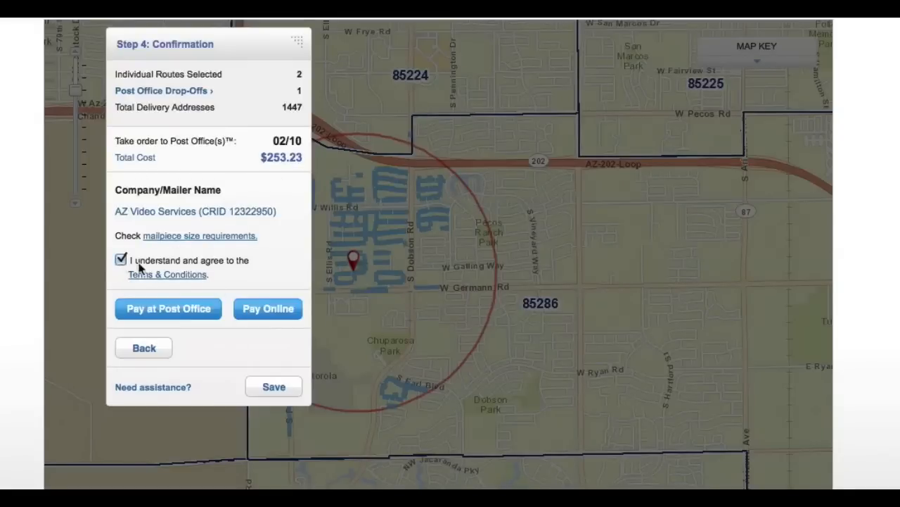
{"action": "left_click", "coordinate": [203, 317]}
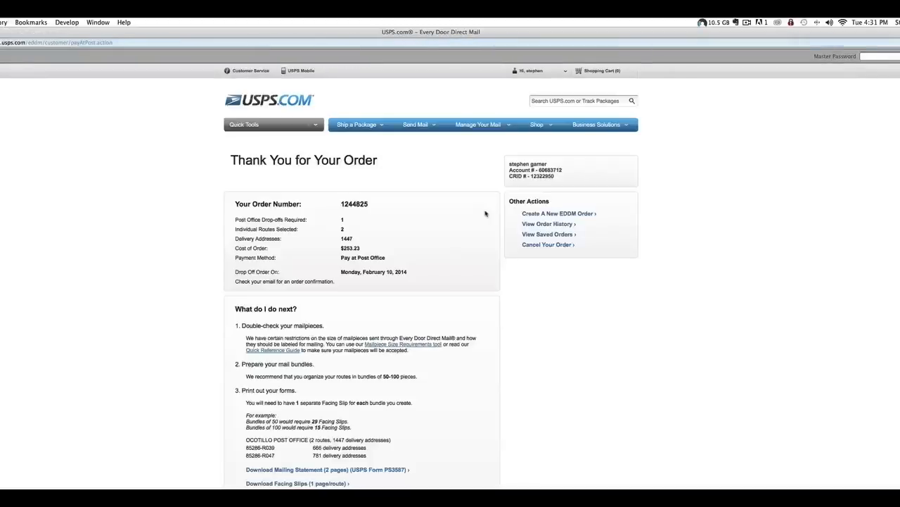
- Use Print All Forms Now to bring up the Post Office Locations and Drop Information form
{"action": "scroll", "coordinate": [165, 204], "scroll_direction": "down", "scroll_amount": 3}
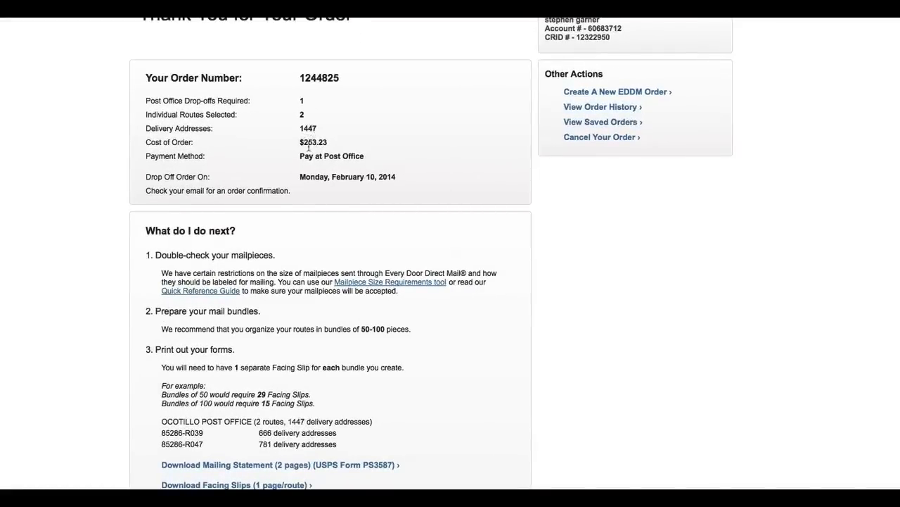
{"action": "scroll", "coordinate": [232, 187], "scroll_direction": "down", "scroll_amount": 3}
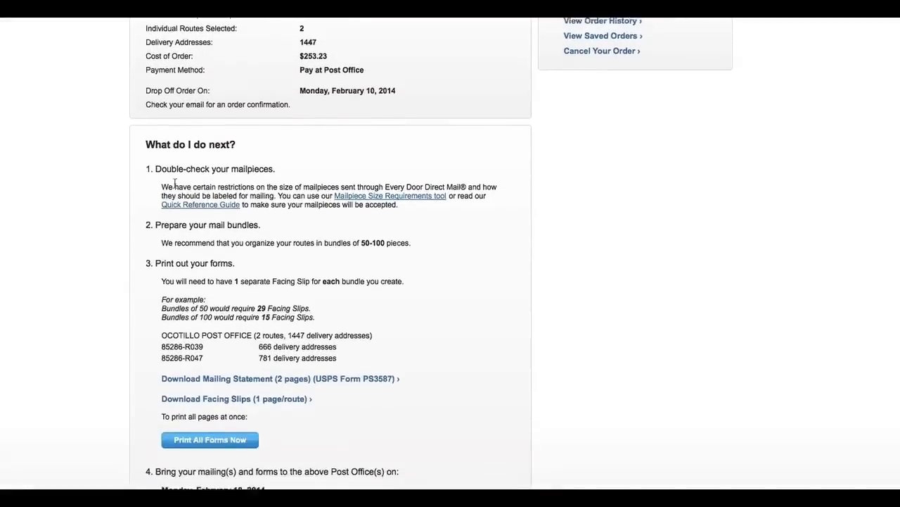
{"action": "left_click", "coordinate": [227, 436]}
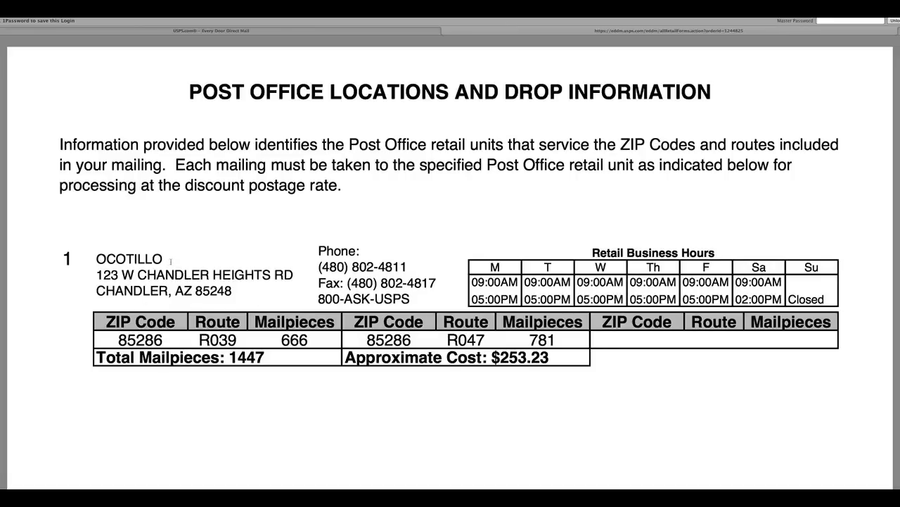
{"action": "scroll", "coordinate": [176, 260], "scroll_direction": "down", "scroll_amount": 5}
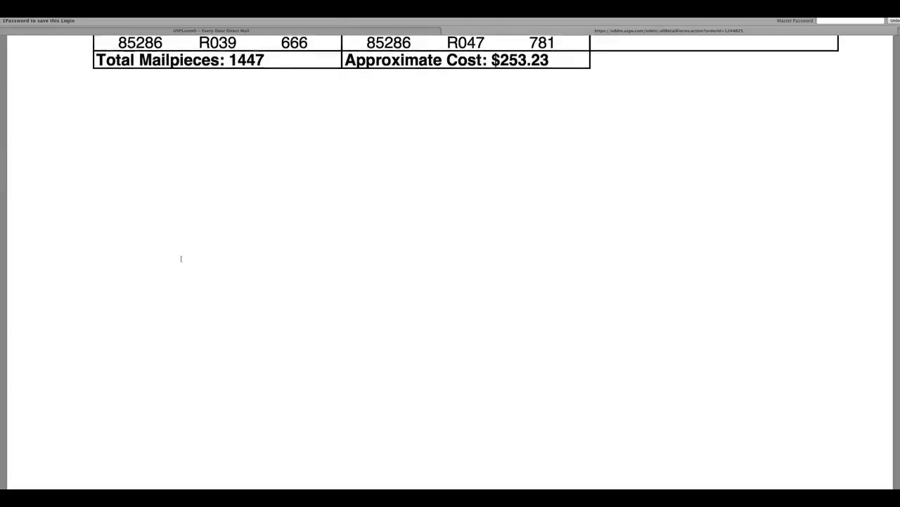
{"action": "scroll", "coordinate": [181, 258], "scroll_direction": "down", "scroll_amount": 2}
{"action": "scroll", "coordinate": [180, 258], "scroll_direction": "up", "scroll_amount": 10}
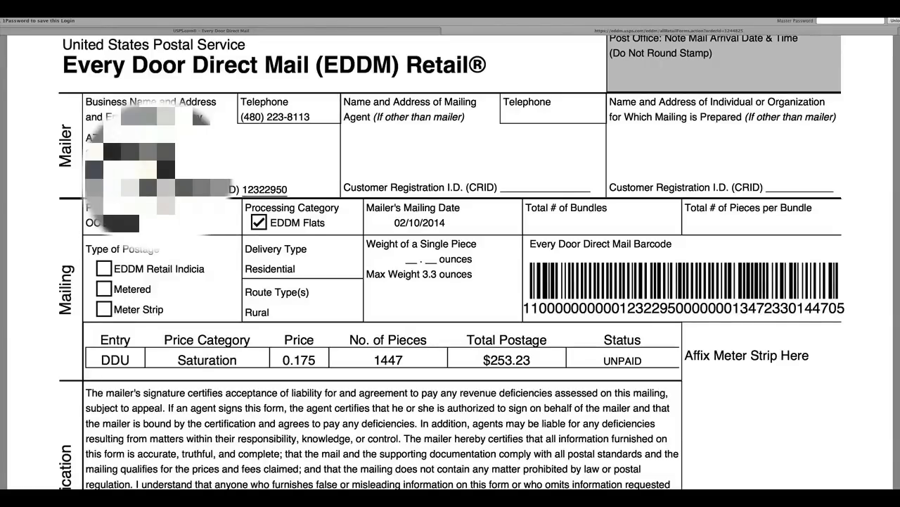
{"action": "scroll", "coordinate": [375, 257], "scroll_direction": "down", "scroll_amount": 3}
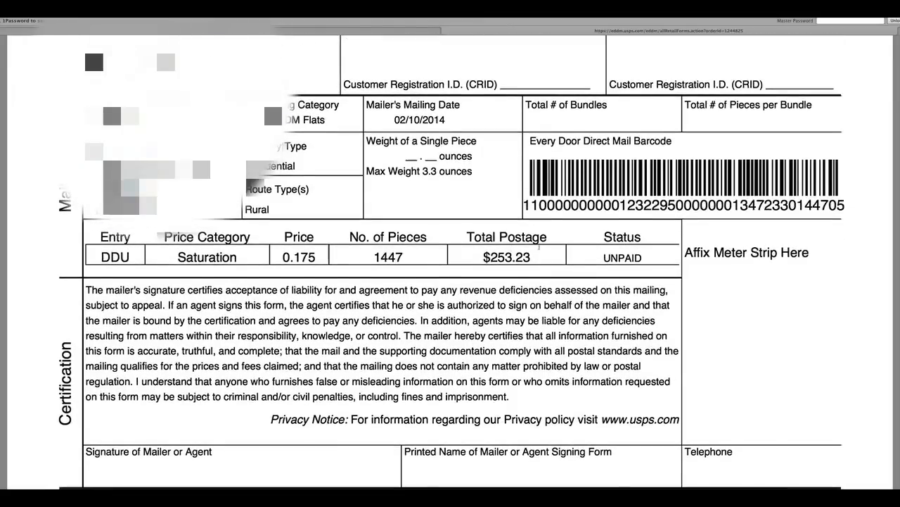
{"action": "scroll", "coordinate": [454, 252], "scroll_direction": "down", "scroll_amount": 2}
{"action": "scroll", "coordinate": [542, 245], "scroll_direction": "down", "scroll_amount": 6}
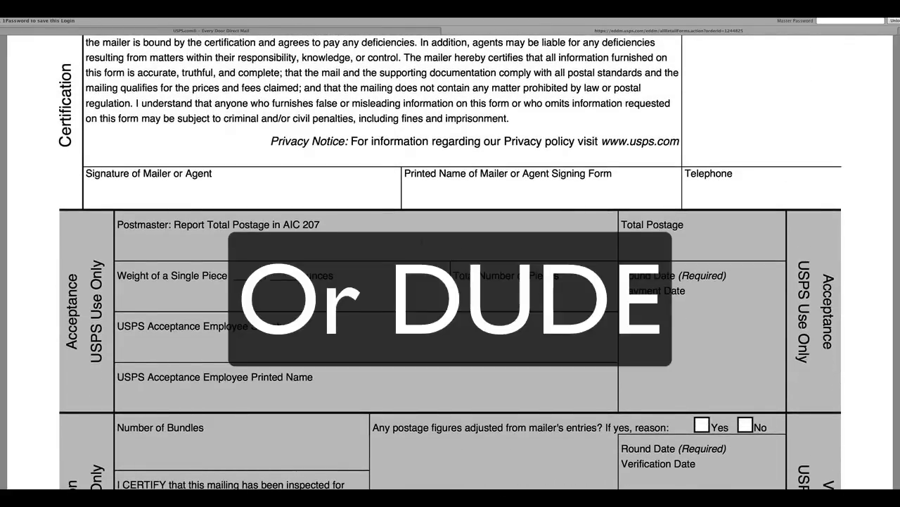
{"action": "scroll", "coordinate": [457, 247], "scroll_direction": "down", "scroll_amount": 1}
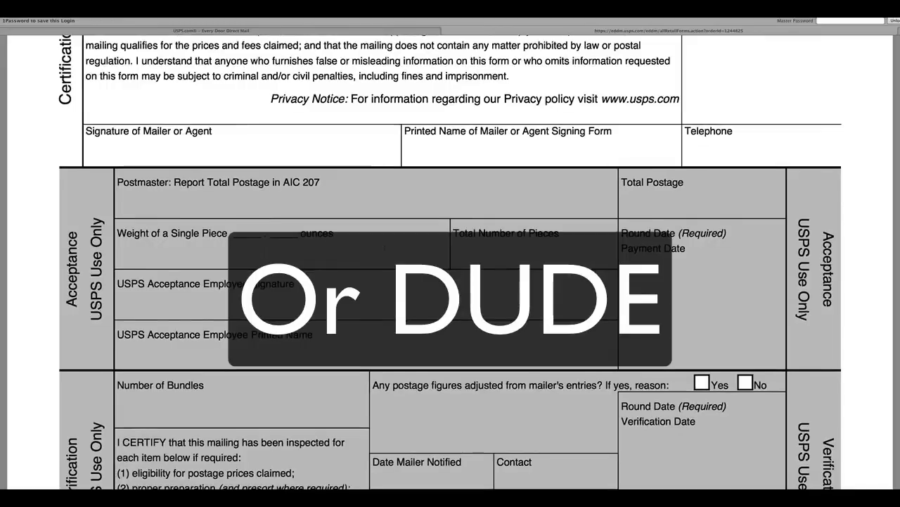
{"action": "scroll", "coordinate": [314, 214], "scroll_direction": "down", "scroll_amount": 5}
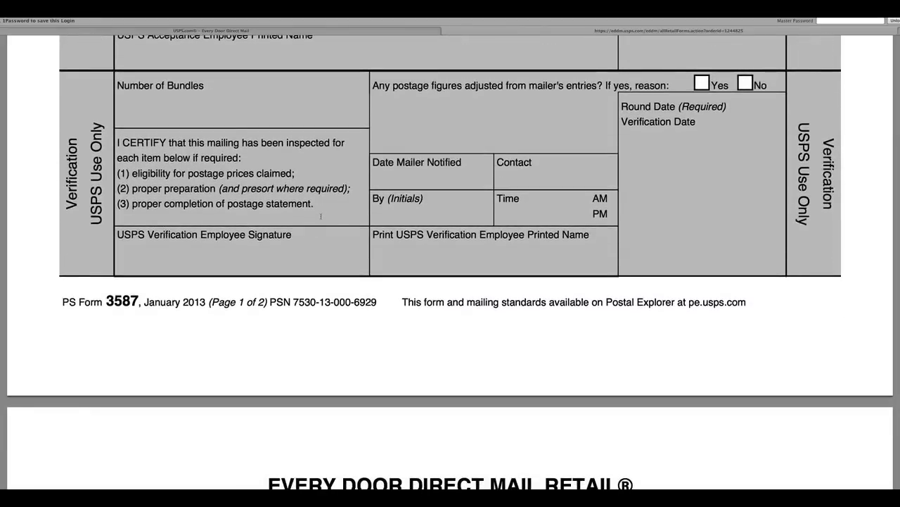
{"action": "scroll", "coordinate": [321, 215], "scroll_direction": "down", "scroll_amount": 3}
{"action": "scroll", "coordinate": [321, 216], "scroll_direction": "down", "scroll_amount": 4}
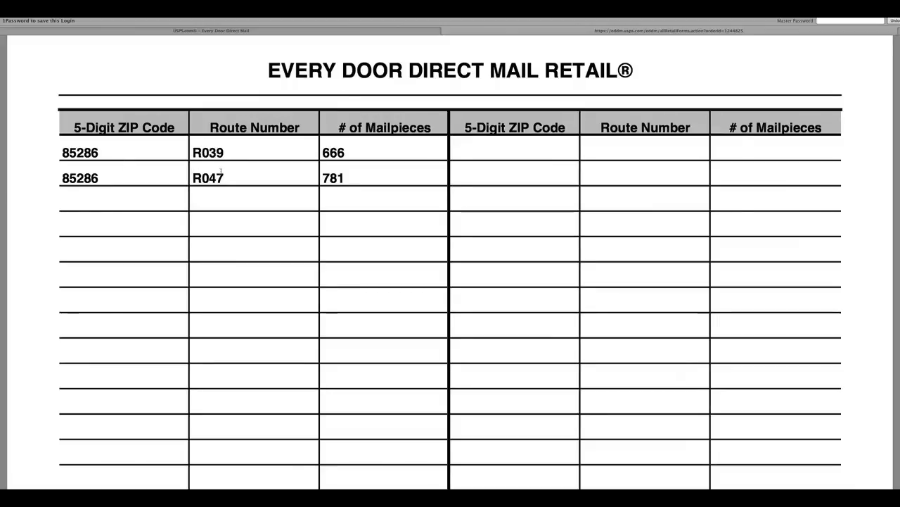
{"action": "scroll", "coordinate": [348, 169], "scroll_direction": "down", "scroll_amount": 5}
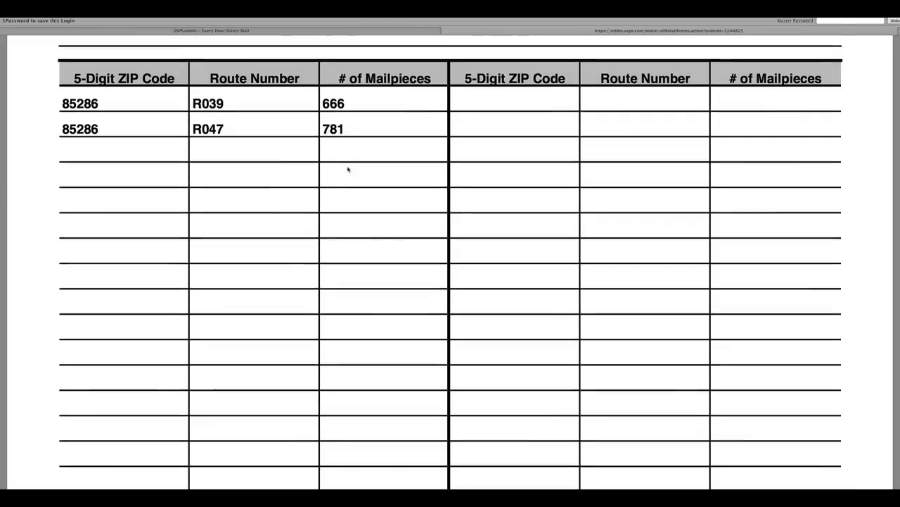
{"action": "scroll", "coordinate": [348, 169], "scroll_direction": "down", "scroll_amount": 10}
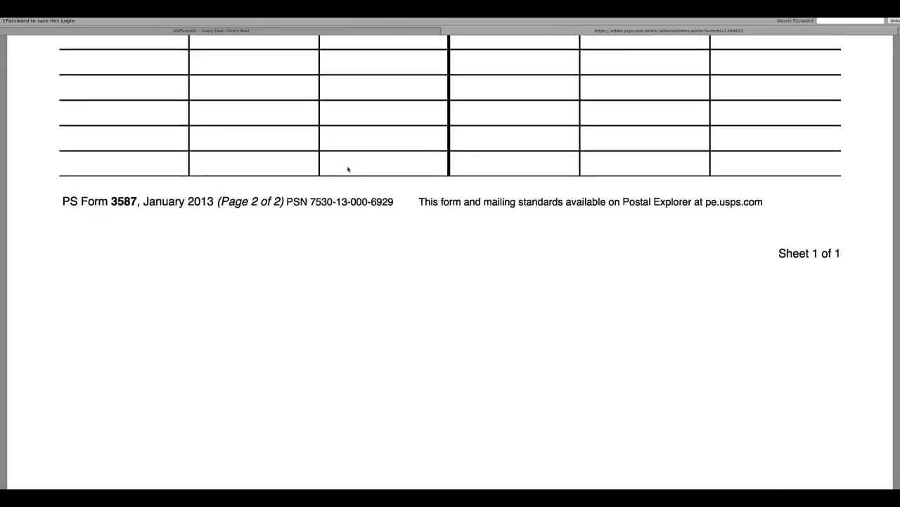
{"action": "scroll", "coordinate": [348, 169], "scroll_direction": "down", "scroll_amount": 8}
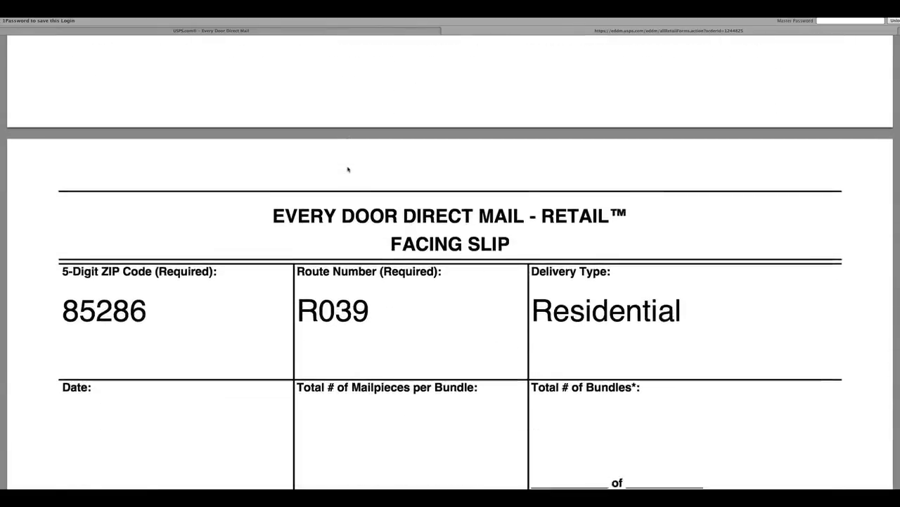
{"action": "scroll", "coordinate": [350, 169], "scroll_direction": "down", "scroll_amount": 2}
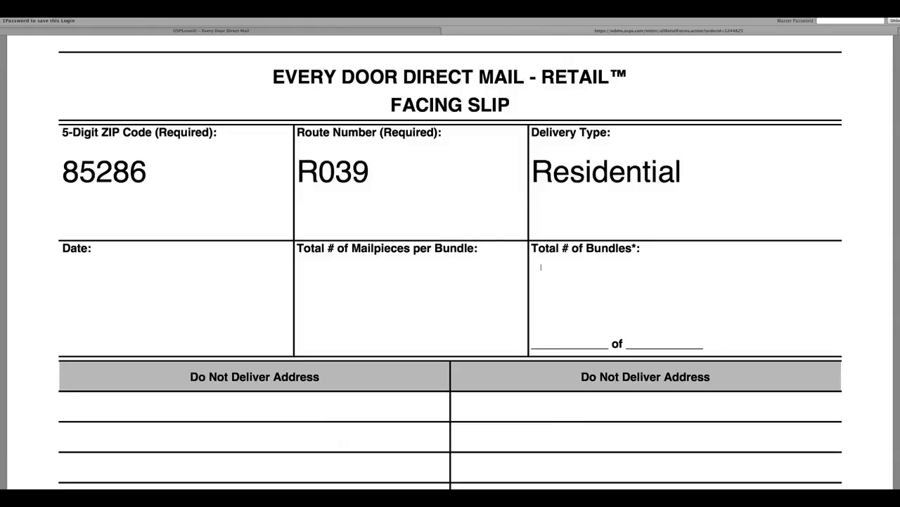
{"action": "scroll", "coordinate": [579, 267], "scroll_direction": "down", "scroll_amount": 3}
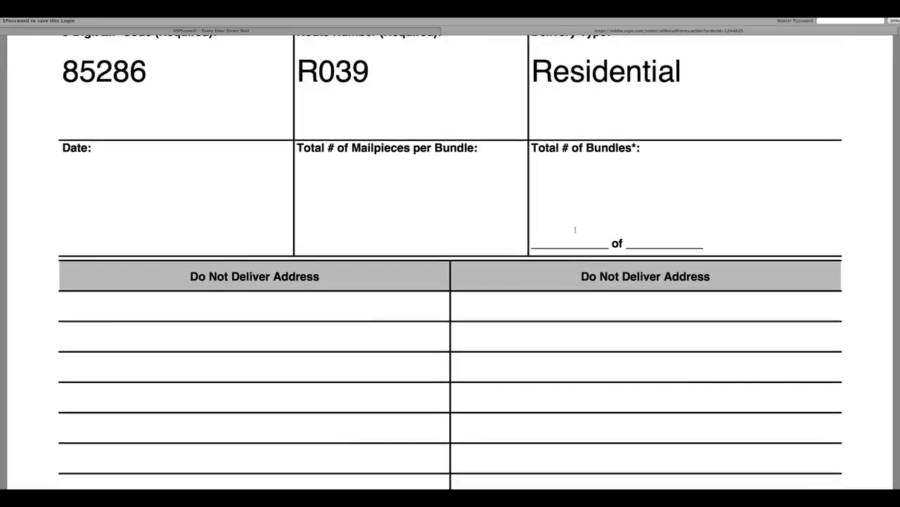
{"action": "scroll", "coordinate": [574, 229], "scroll_direction": "up", "scroll_amount": 4}
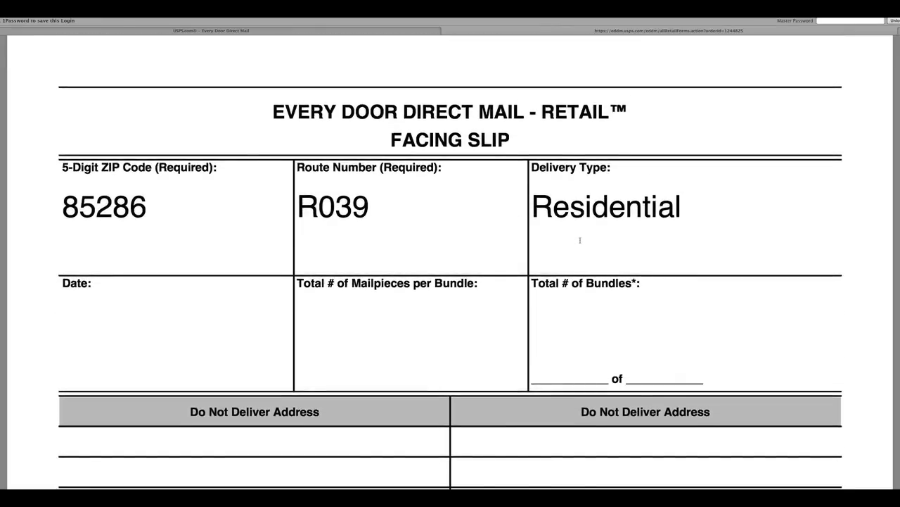